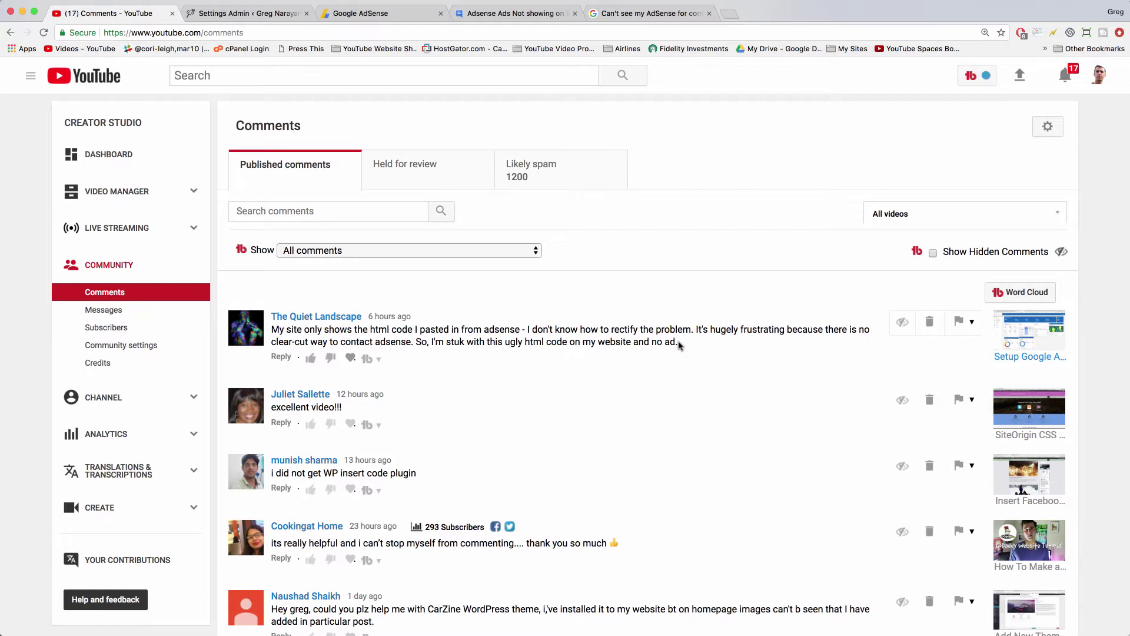
# Open the site's homepage in a new tab from the admin bar's site link.
pyautogui.click(277, 13)
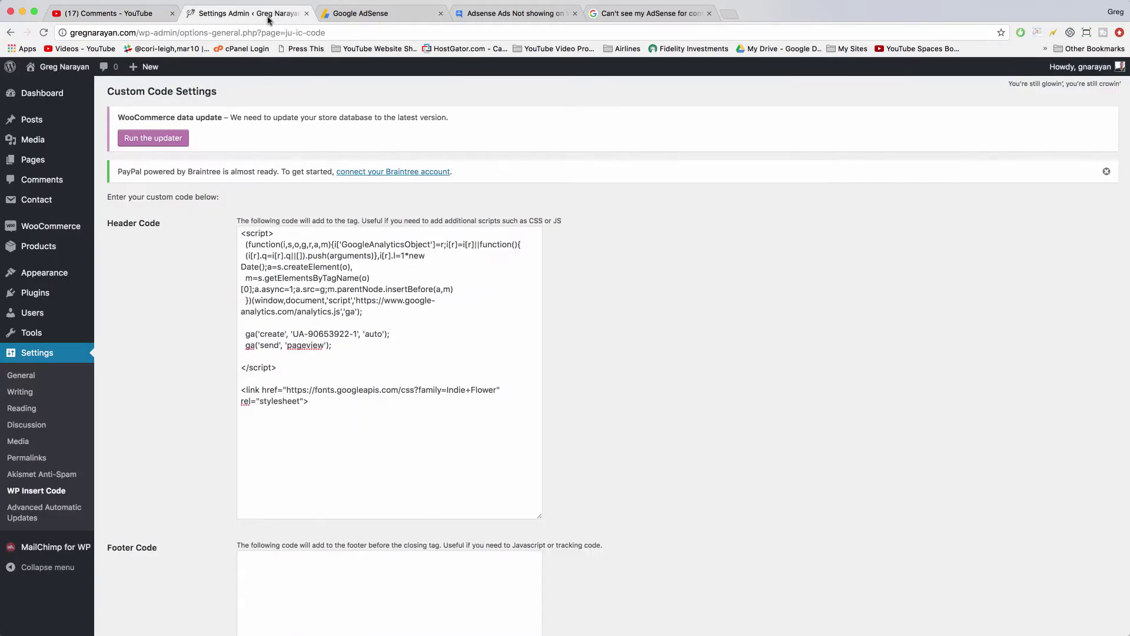
pyautogui.rightClick(61, 73)
pyautogui.click(88, 82)
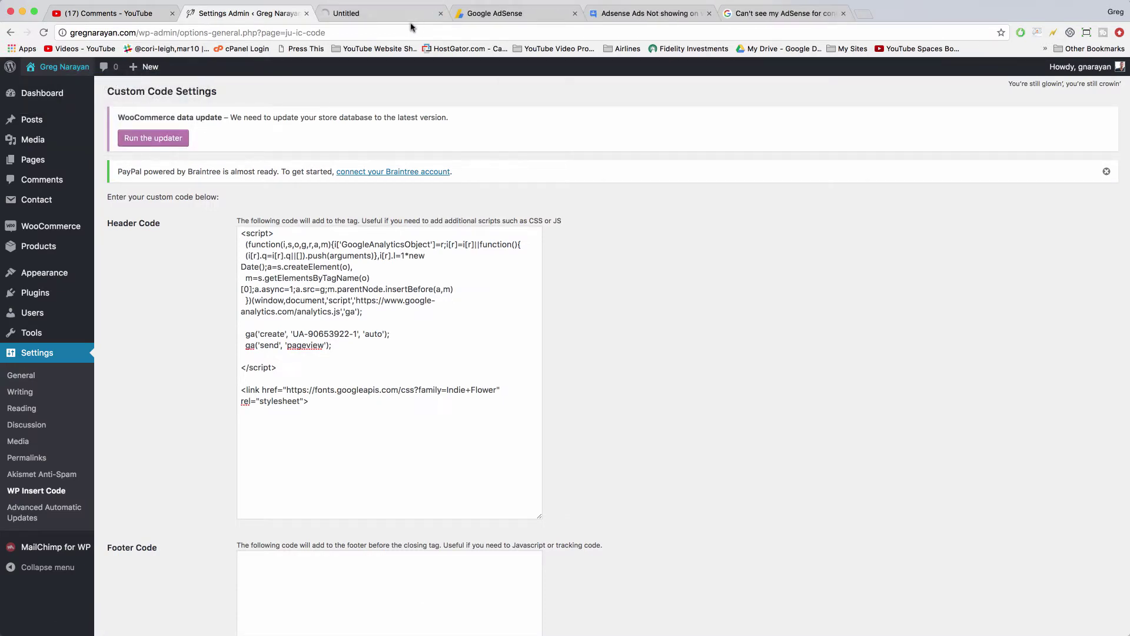
pyautogui.click(372, 12)
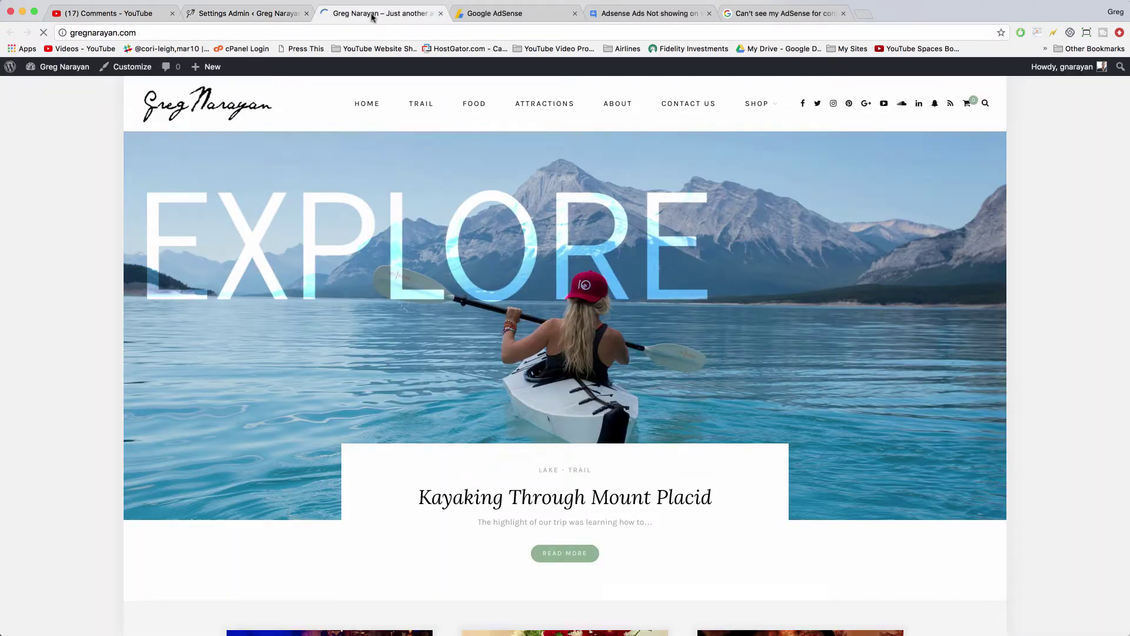
# Scroll the homepage to confirm AdSense ads appear in the sidebar between widgets.
pyautogui.scroll(-10, 686, 274)
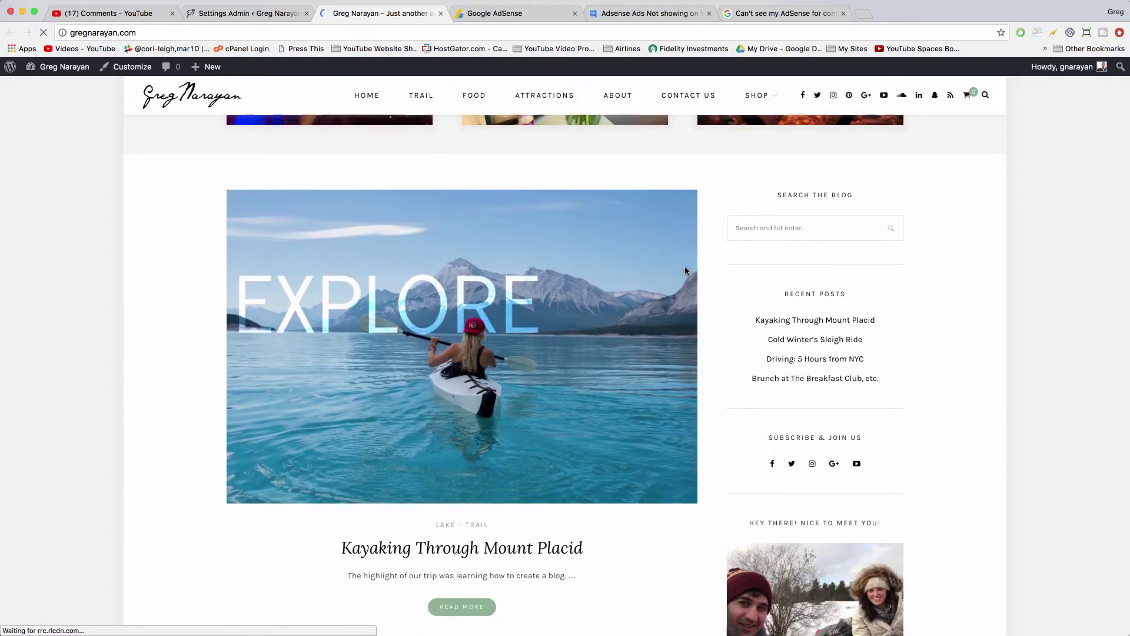
pyautogui.scroll(-15, 686, 271)
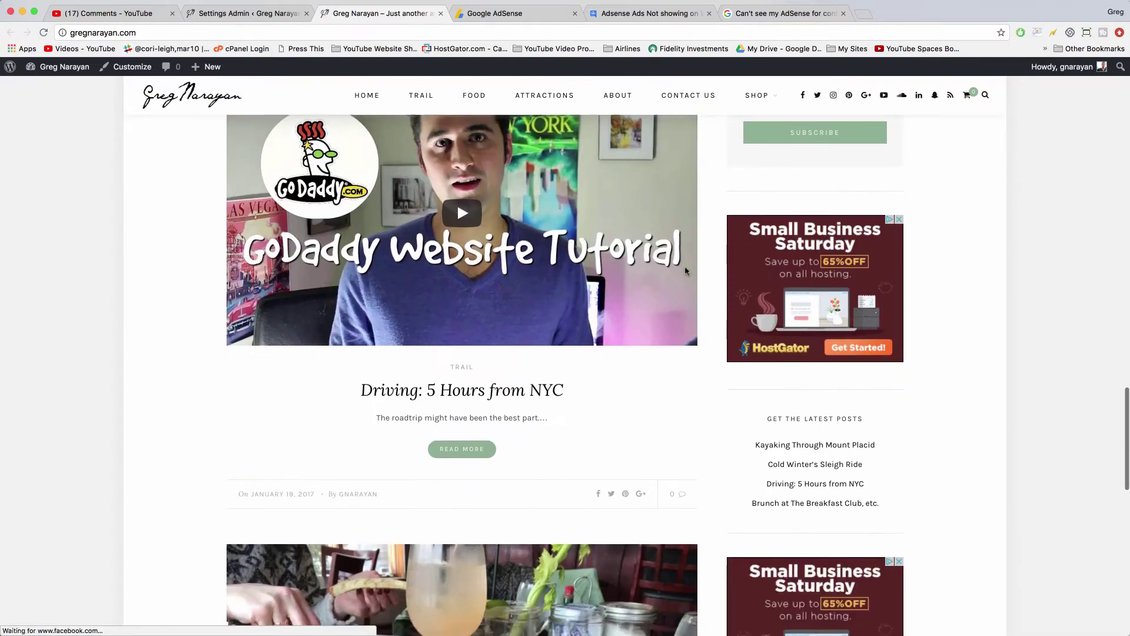
pyautogui.scroll(-1, 685, 269)
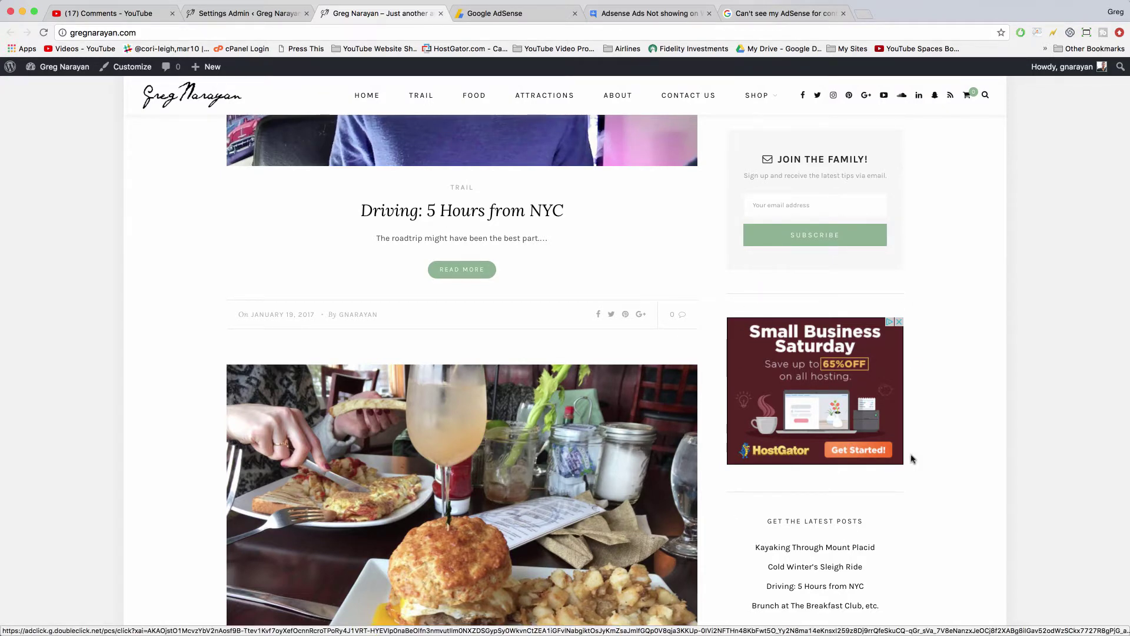
pyautogui.scroll(7, 909, 422)
pyautogui.scroll(-3, 876, 300)
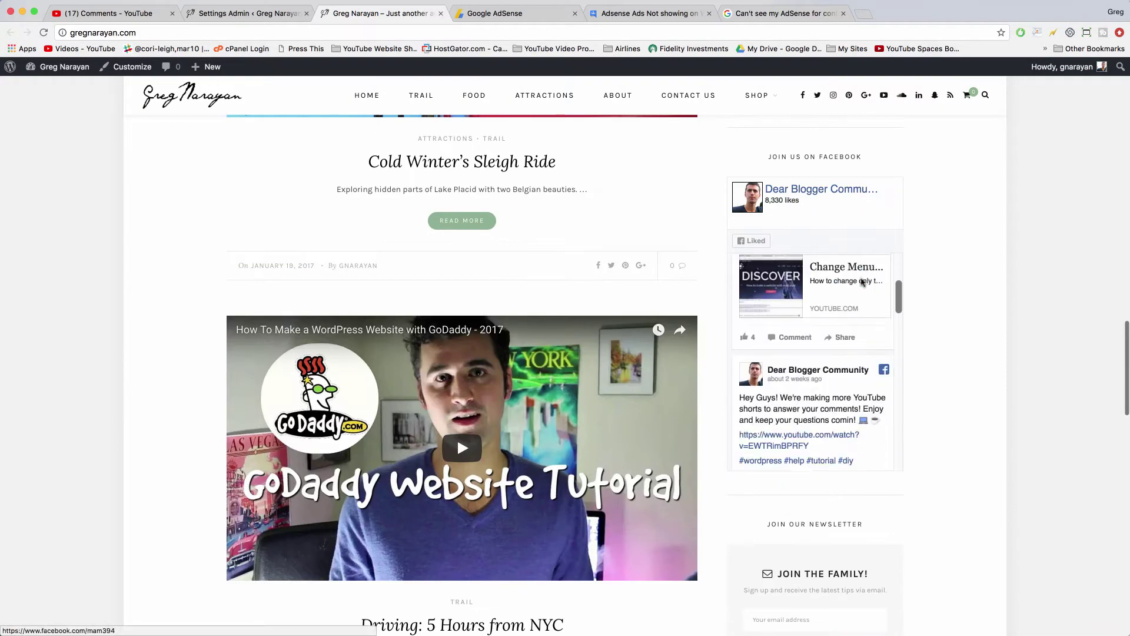
pyautogui.scroll(-10, 969, 355)
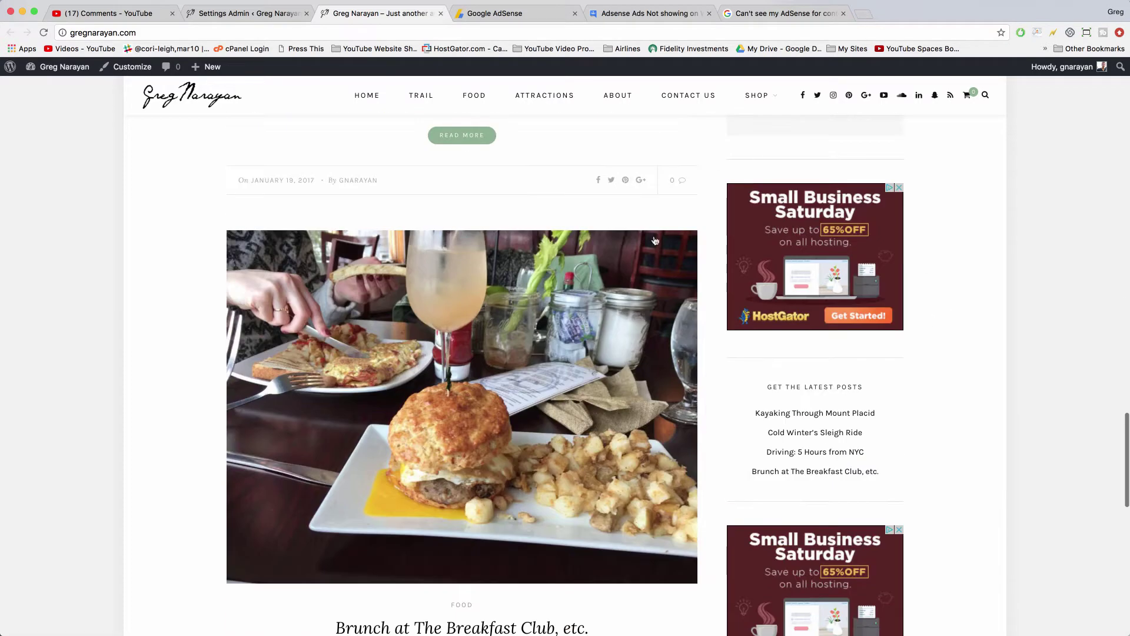
pyautogui.scroll(-5, 766, 353)
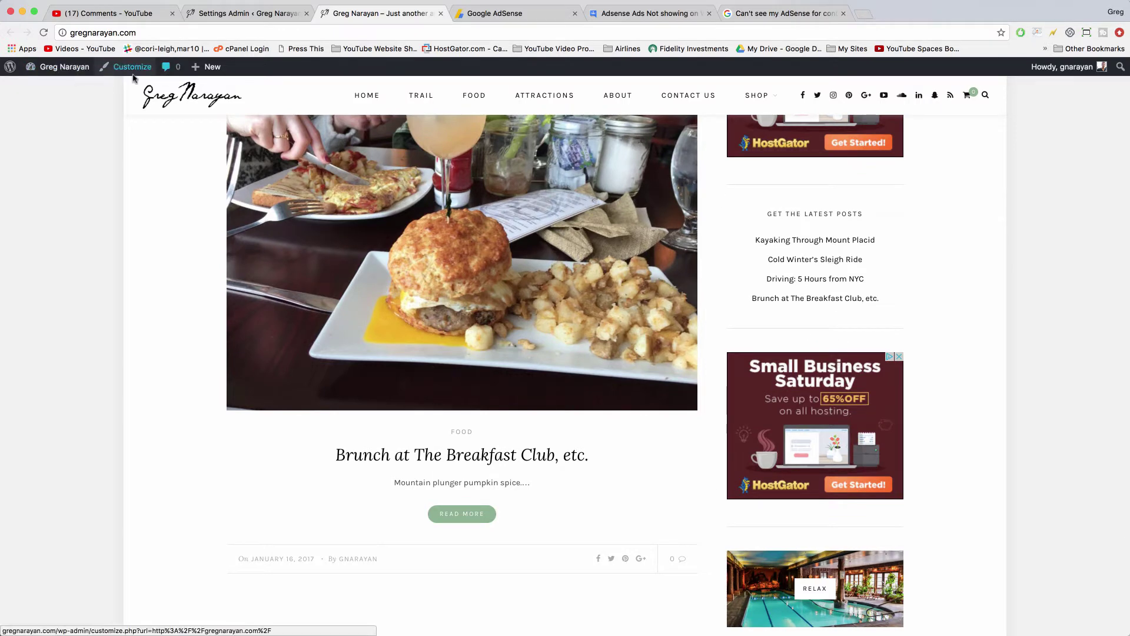
# Go to Appearance > Widgets and expand the Sidebar's Text widget.
pyautogui.moveTo(70, 72)
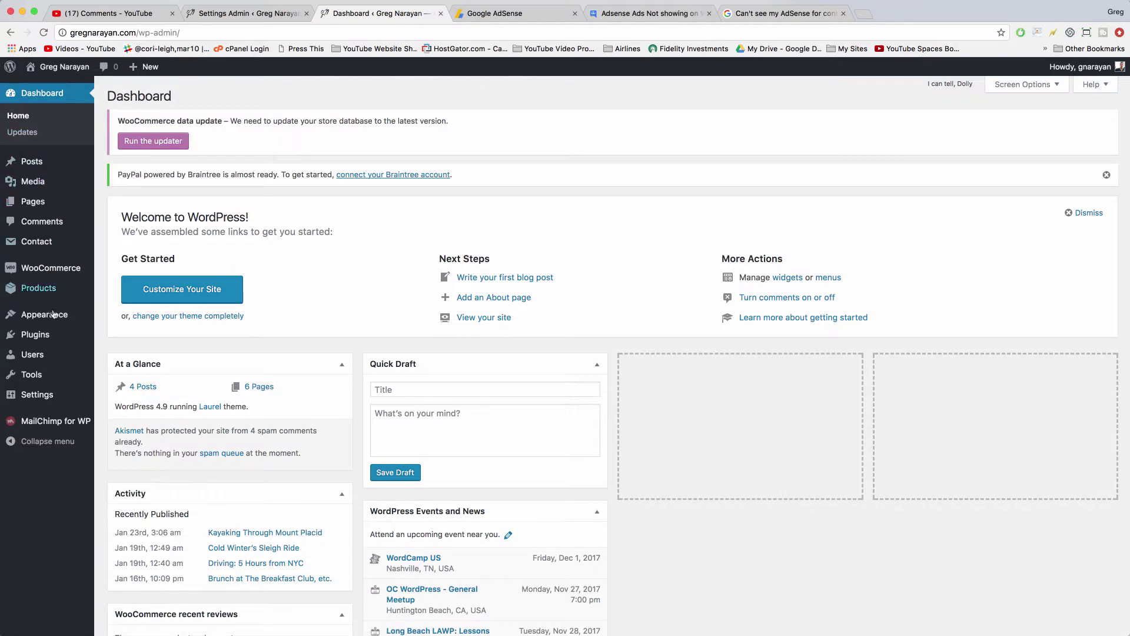
pyautogui.moveTo(53, 314)
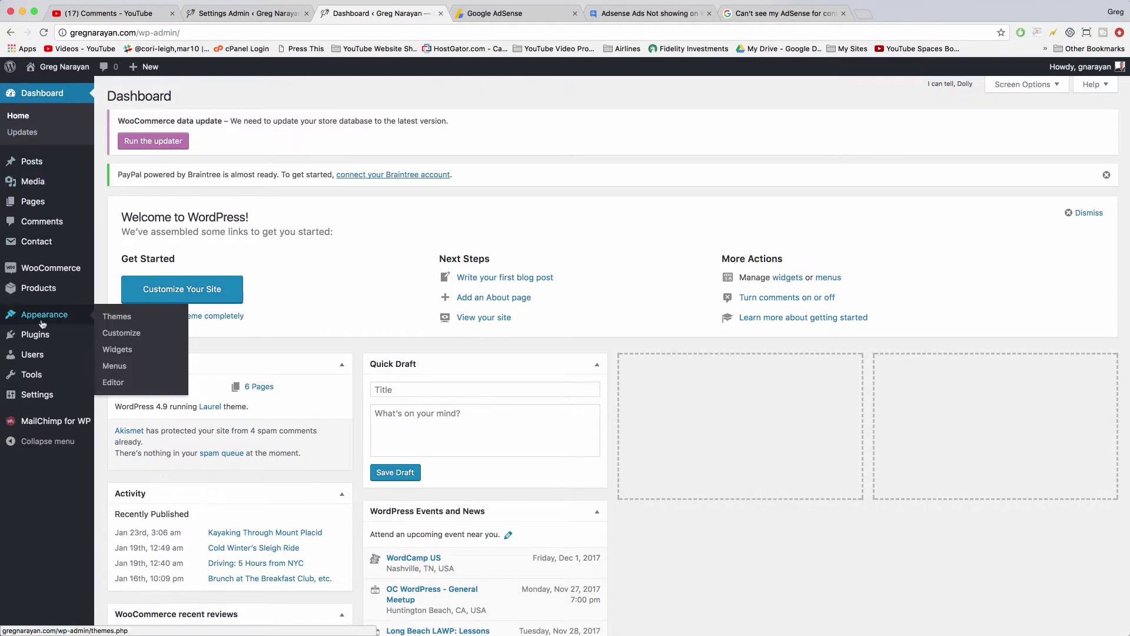
pyautogui.click(118, 349)
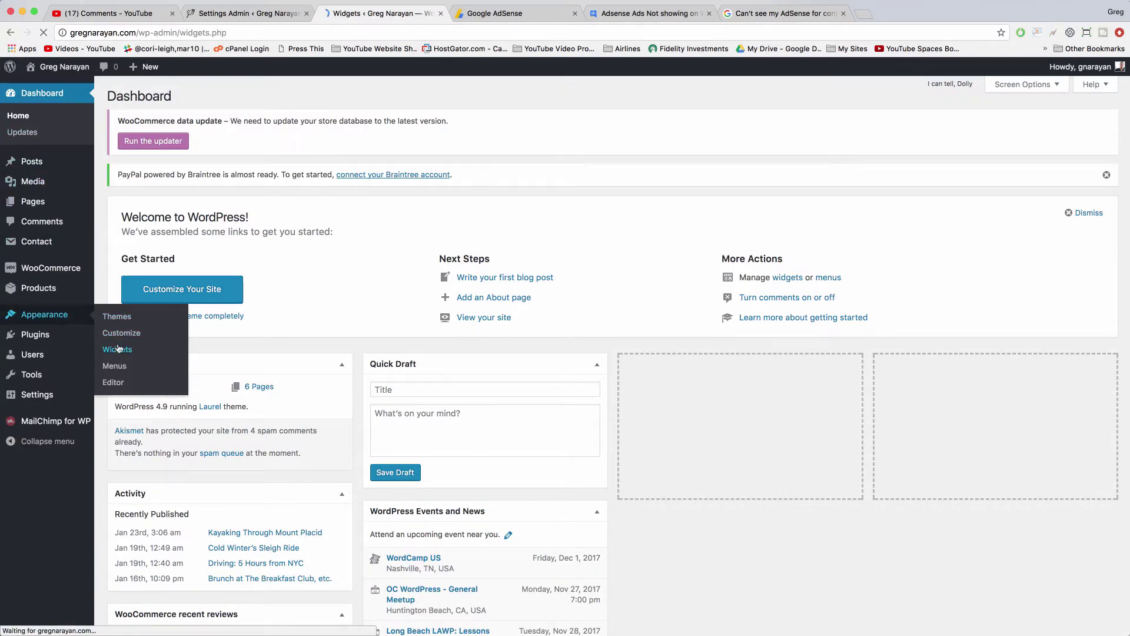
pyautogui.scroll(-4, 974, 319)
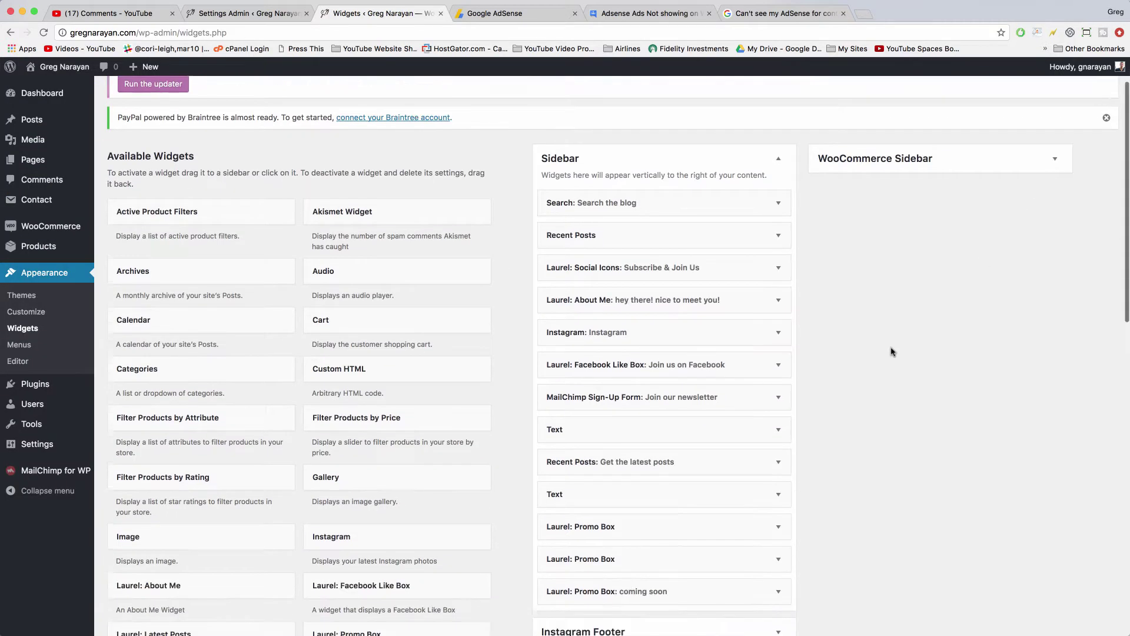
pyautogui.click(783, 388)
pyautogui.scroll(-6, 870, 398)
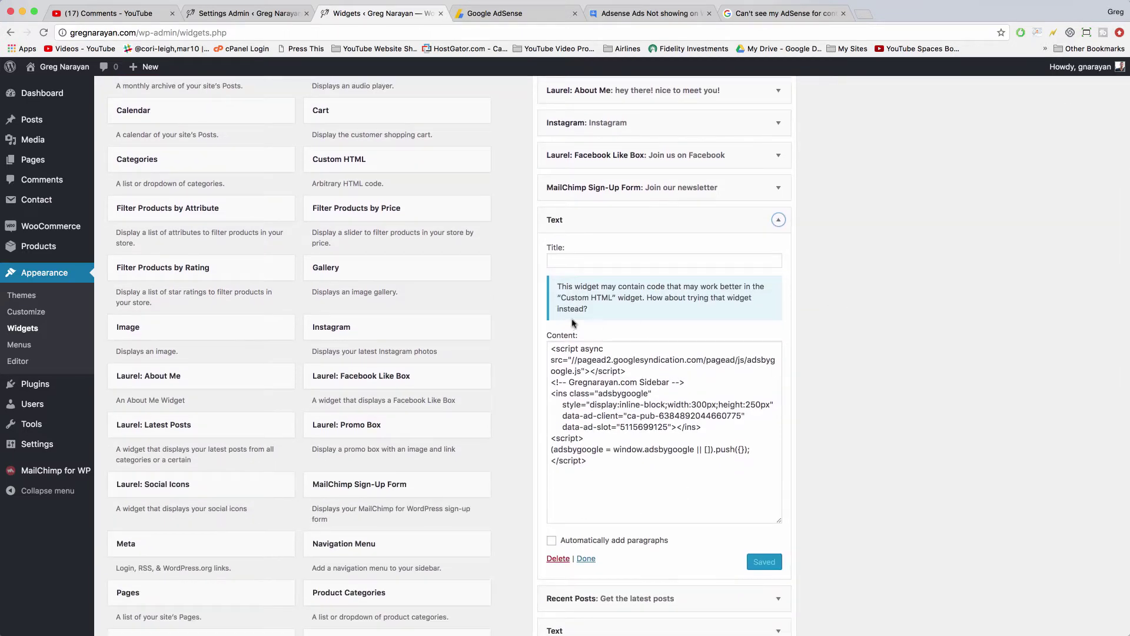
# Enlarge the widget's Content box and select parts of the AdSense ad code to inspect it.
pyautogui.moveTo(558, 298); pyautogui.dragTo(645, 298)
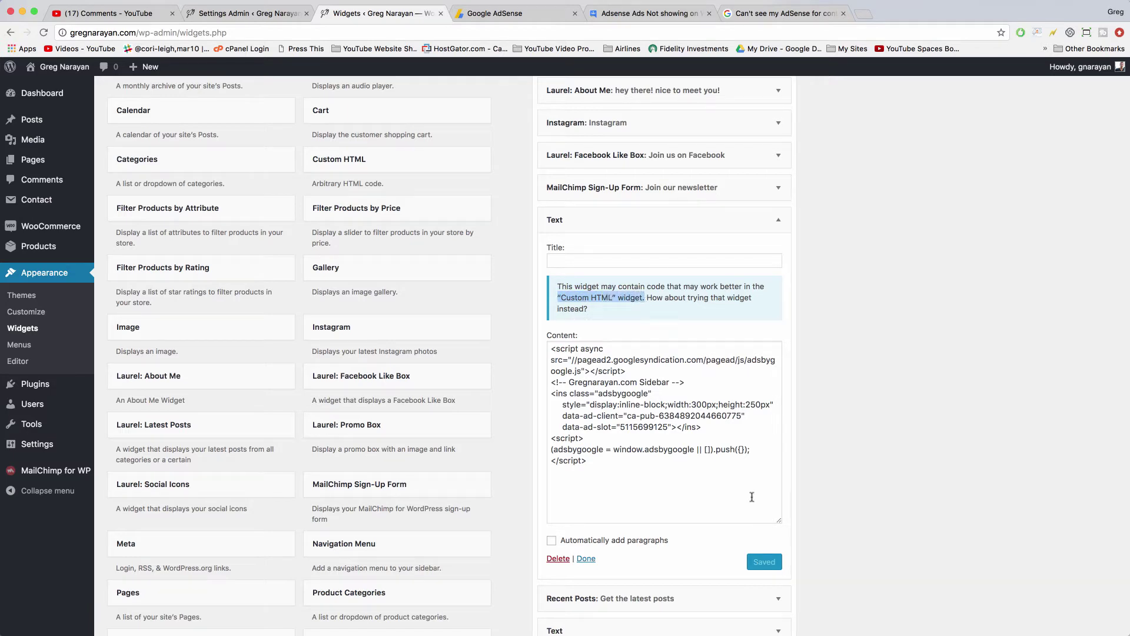
pyautogui.moveTo(781, 523); pyautogui.dragTo(783, 612)
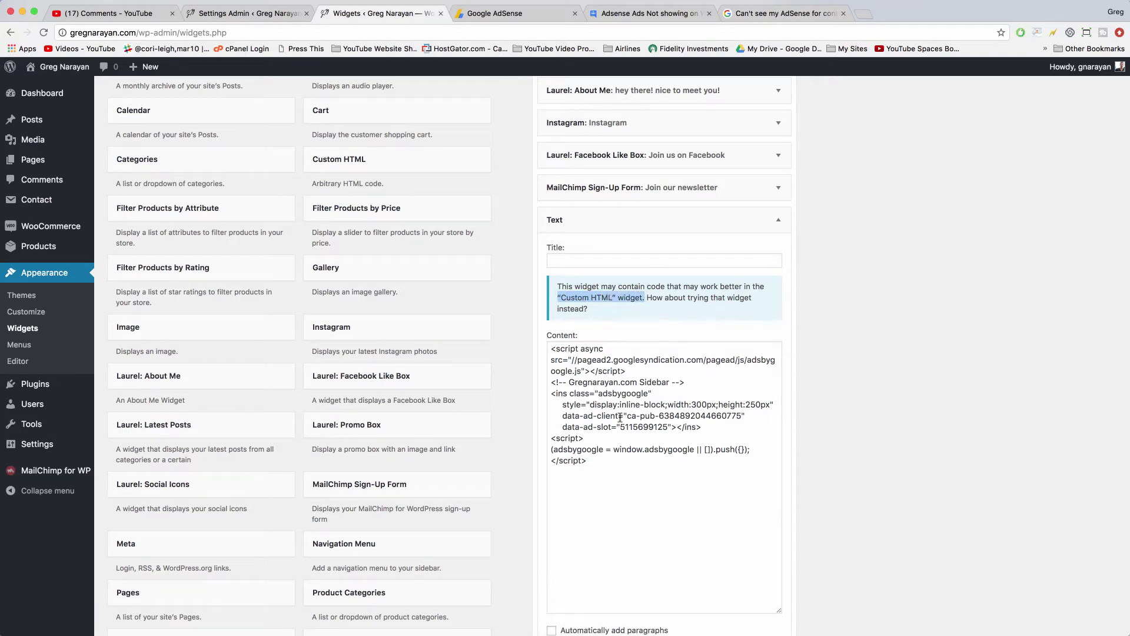
pyautogui.click(630, 469)
pyautogui.tripleClick(551, 350)
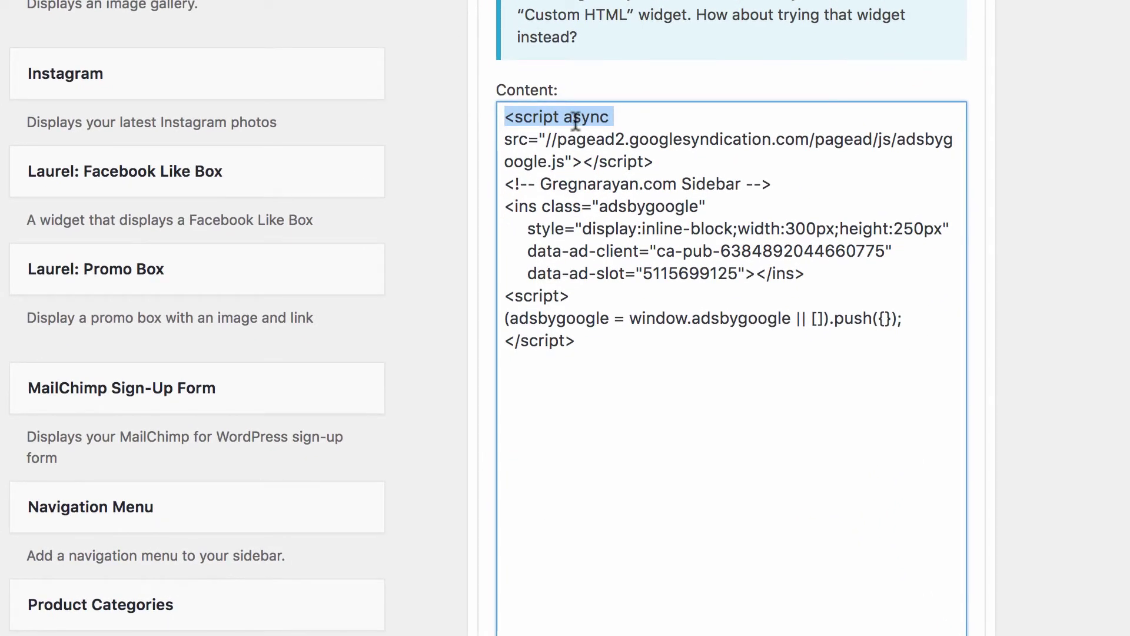
pyautogui.doubleClick(576, 119)
pyautogui.click(595, 340)
pyautogui.moveTo(612, 341); pyautogui.dragTo(504, 339)
pyautogui.click(589, 341)
pyautogui.moveTo(605, 344); pyautogui.dragTo(475, 112)
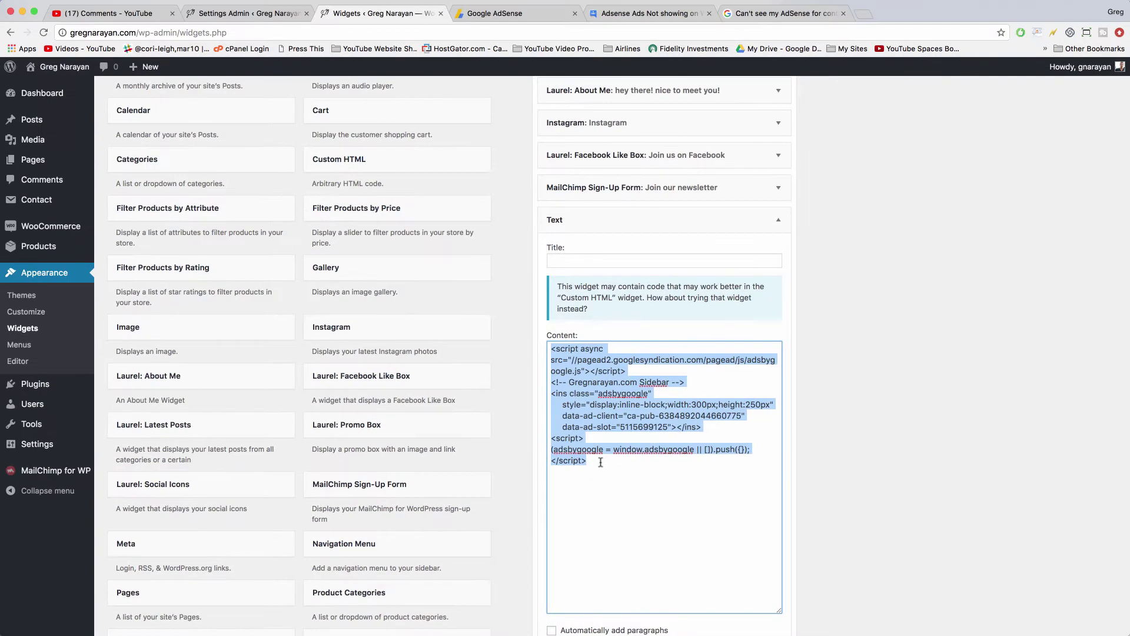
pyautogui.click(602, 370)
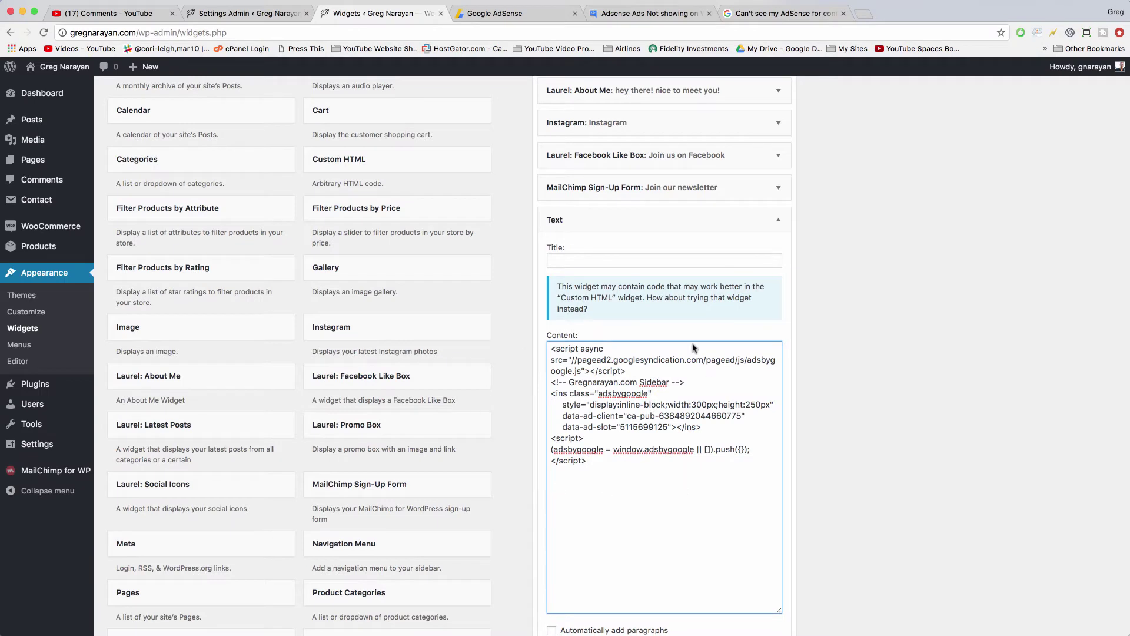
pyautogui.scroll(-4, 624, 376)
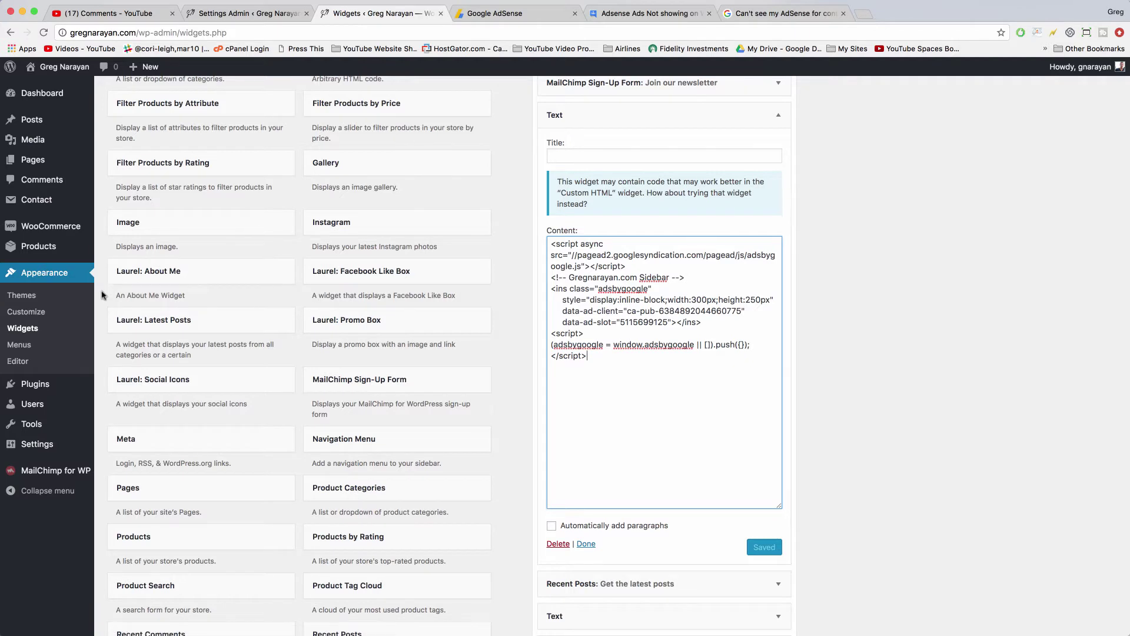
# Search Plugins > Add New for 'wordpress headers and footers' and review the results.
pyautogui.moveTo(47, 386)
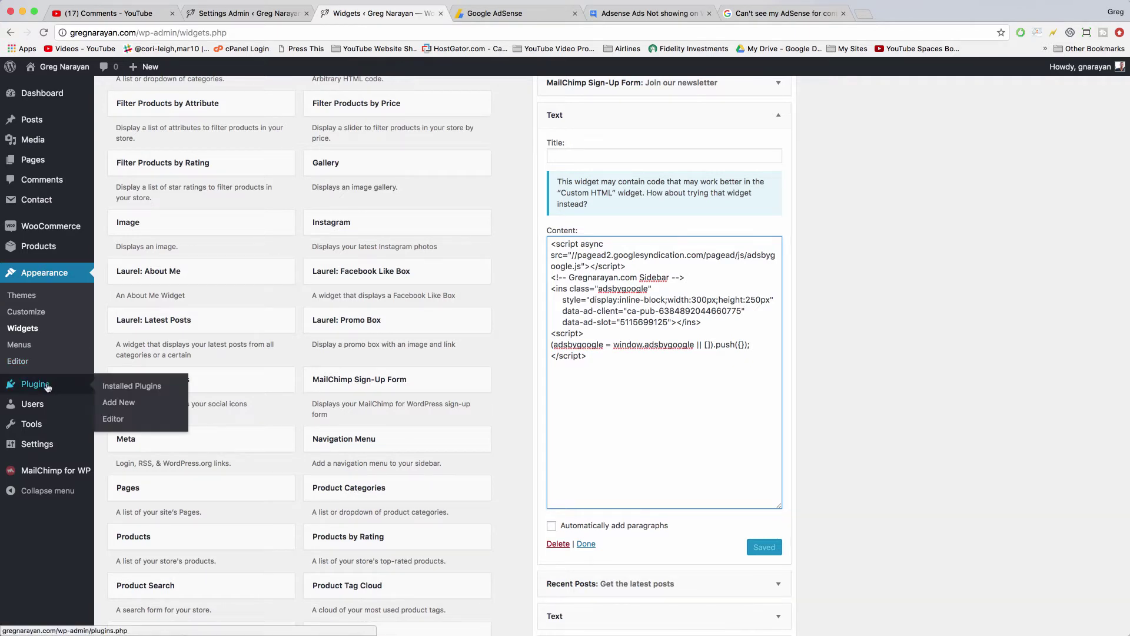
pyautogui.click(111, 405)
pyautogui.write('wordpres')
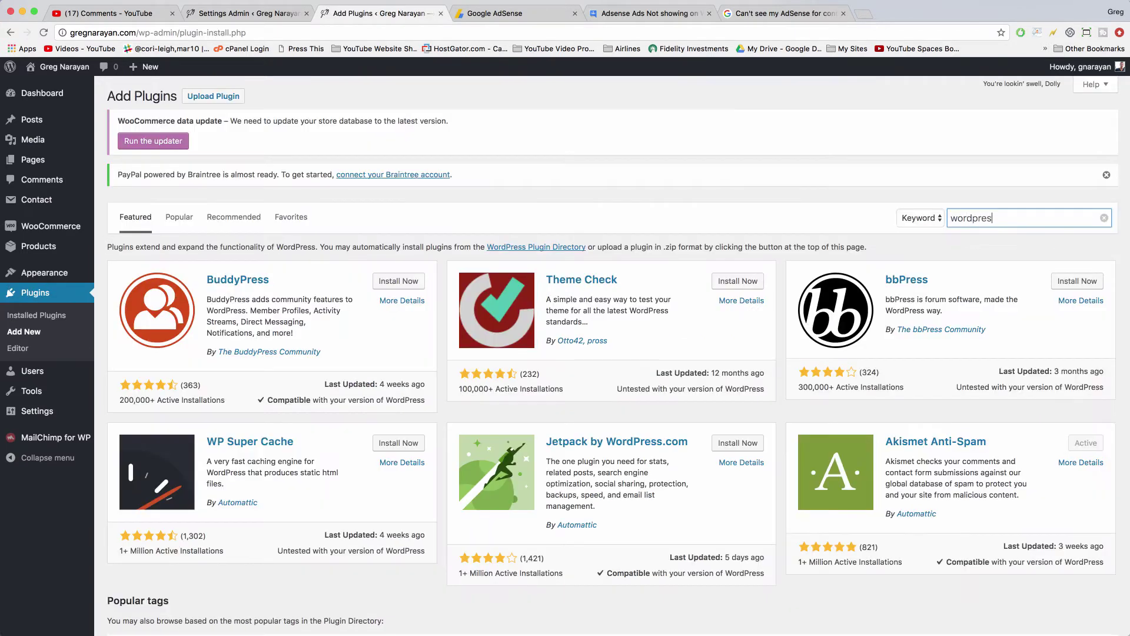
pyautogui.write('s headersa')
pyautogui.press('Return')
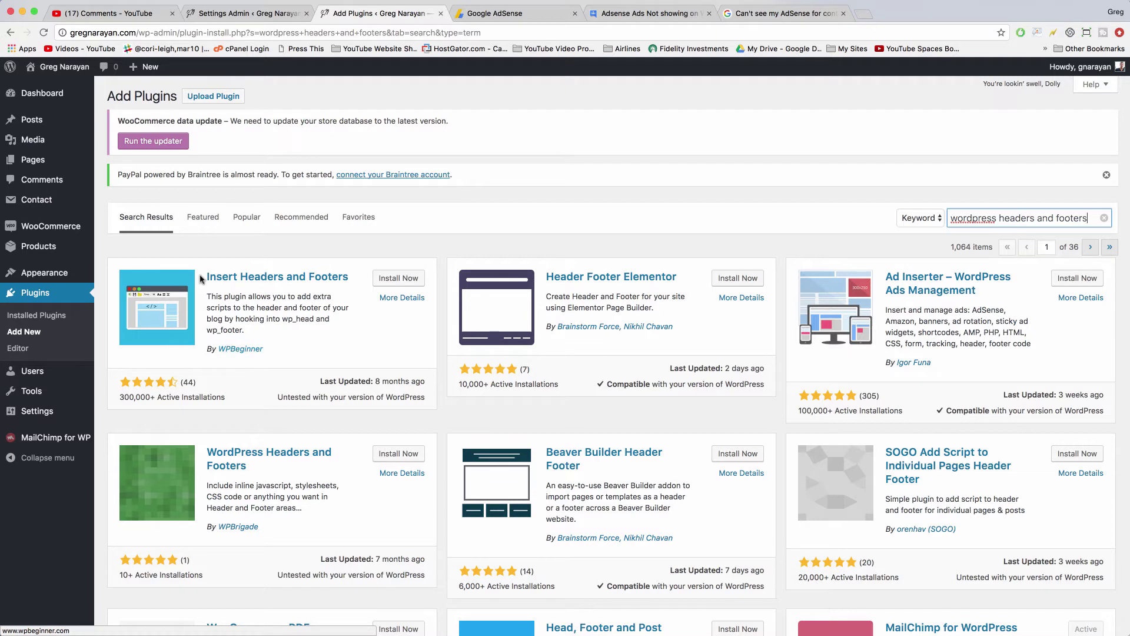
pyautogui.moveTo(38, 413)
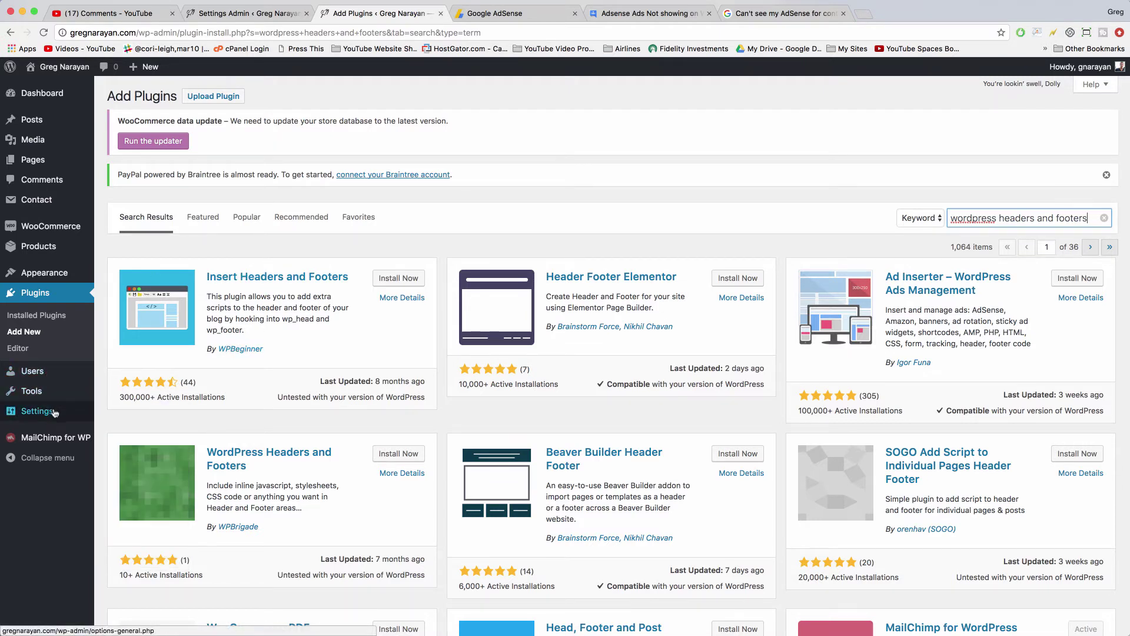
# Open WP Insert Code settings, enlarge Header Code, and review its Analytics script and font link.
pyautogui.click(134, 527)
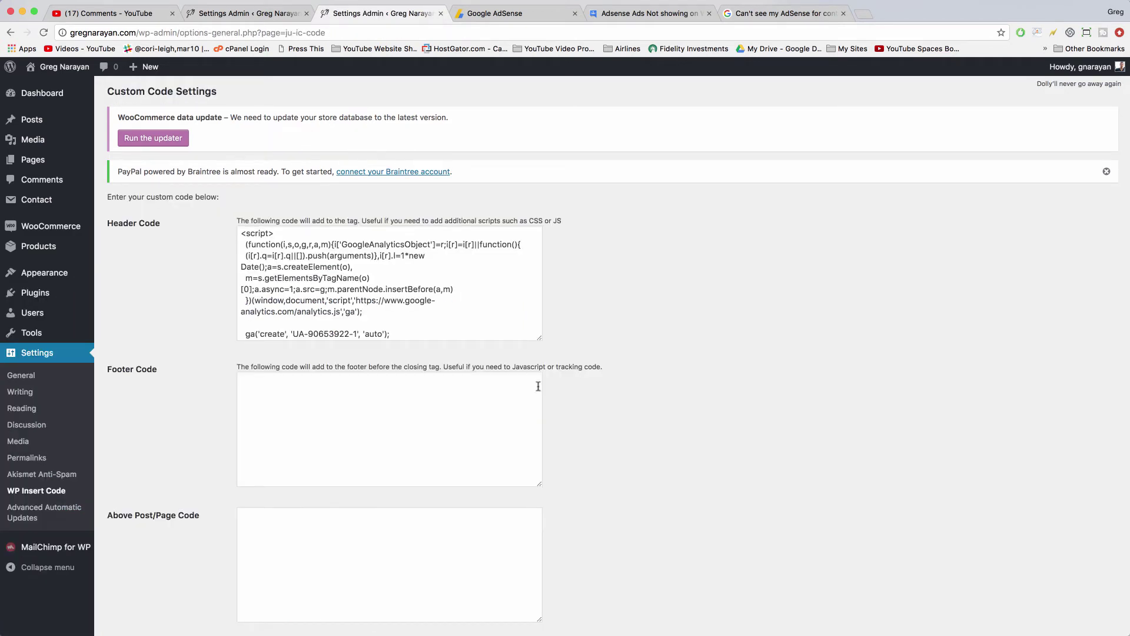
pyautogui.moveTo(542, 340); pyautogui.dragTo(550, 494)
pyautogui.click(373, 404)
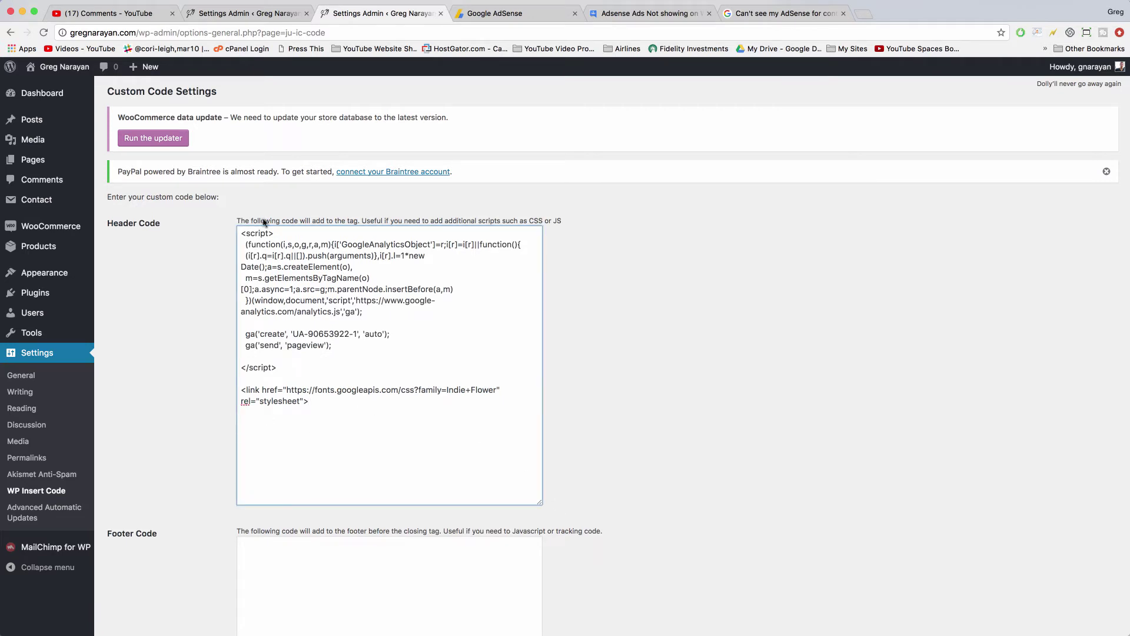
pyautogui.moveTo(284, 367); pyautogui.dragTo(231, 235)
pyautogui.click(306, 390)
pyautogui.moveTo(331, 403); pyautogui.dragTo(240, 393)
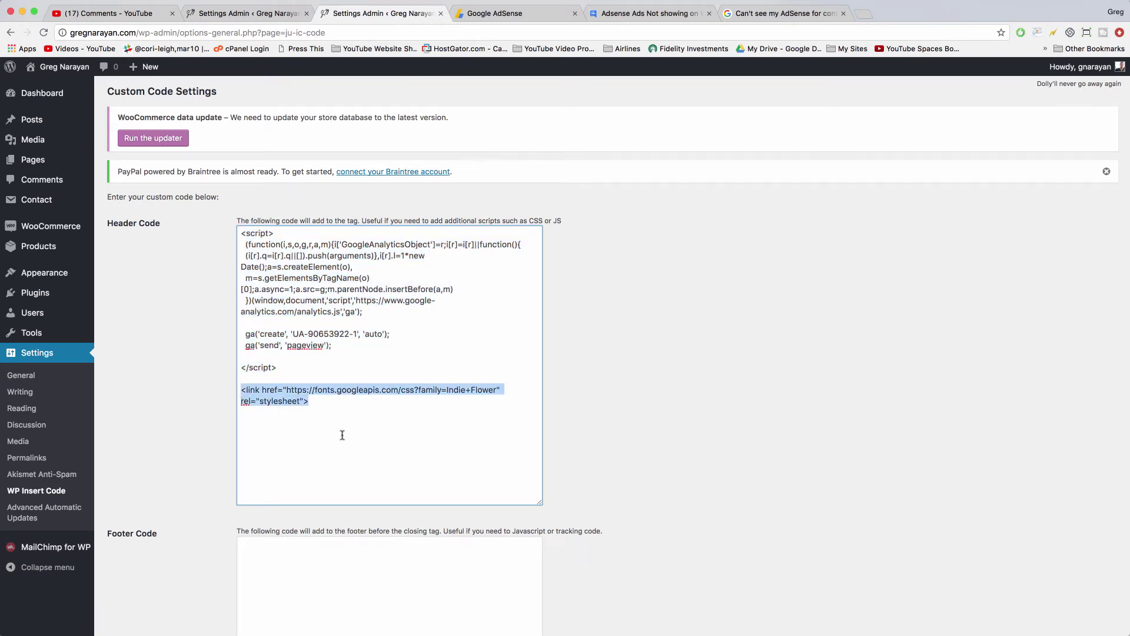
pyautogui.click(320, 396)
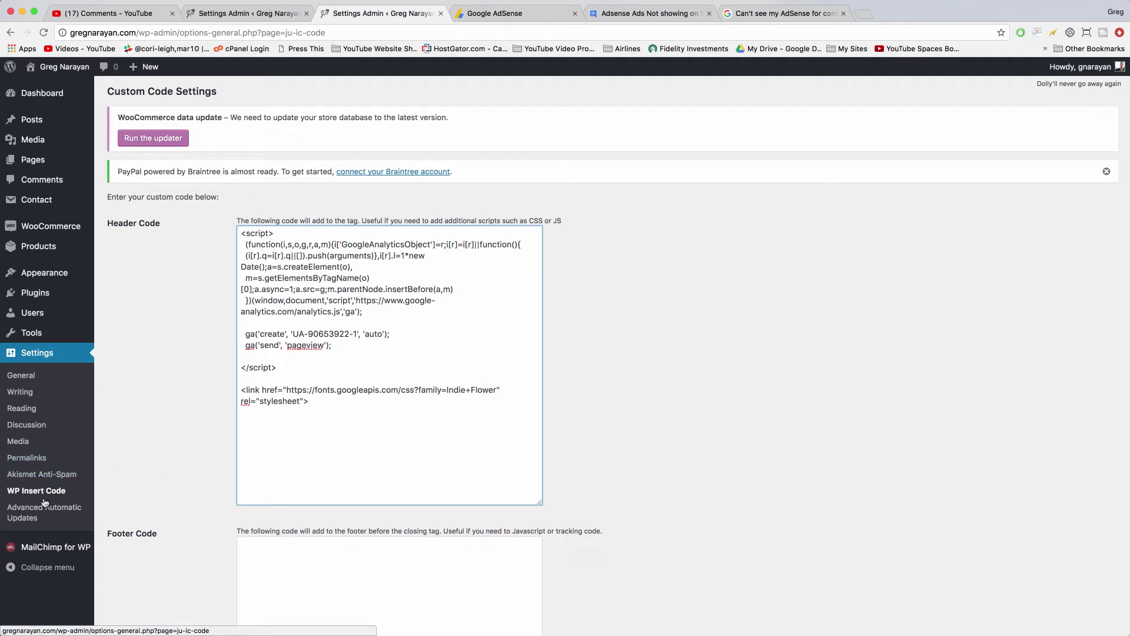
pyautogui.scroll(-3, 495, 362)
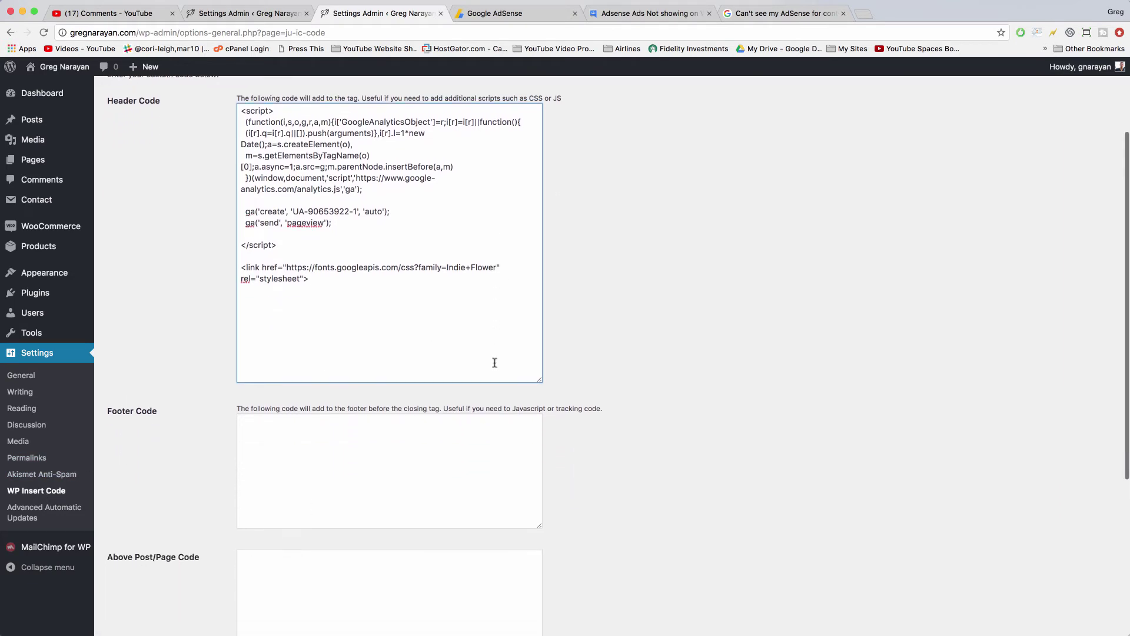
pyautogui.scroll(3, 351, 276)
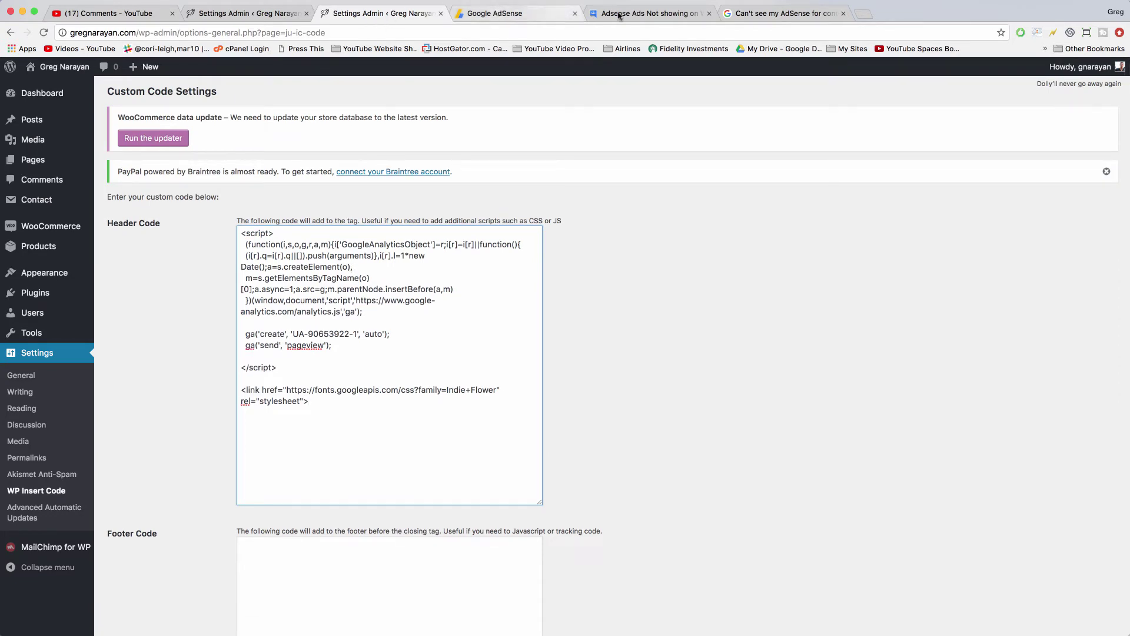
# Switch to the 'Can't see my AdSense ads' help tab and scroll to the implementation section.
pyautogui.click(667, 15)
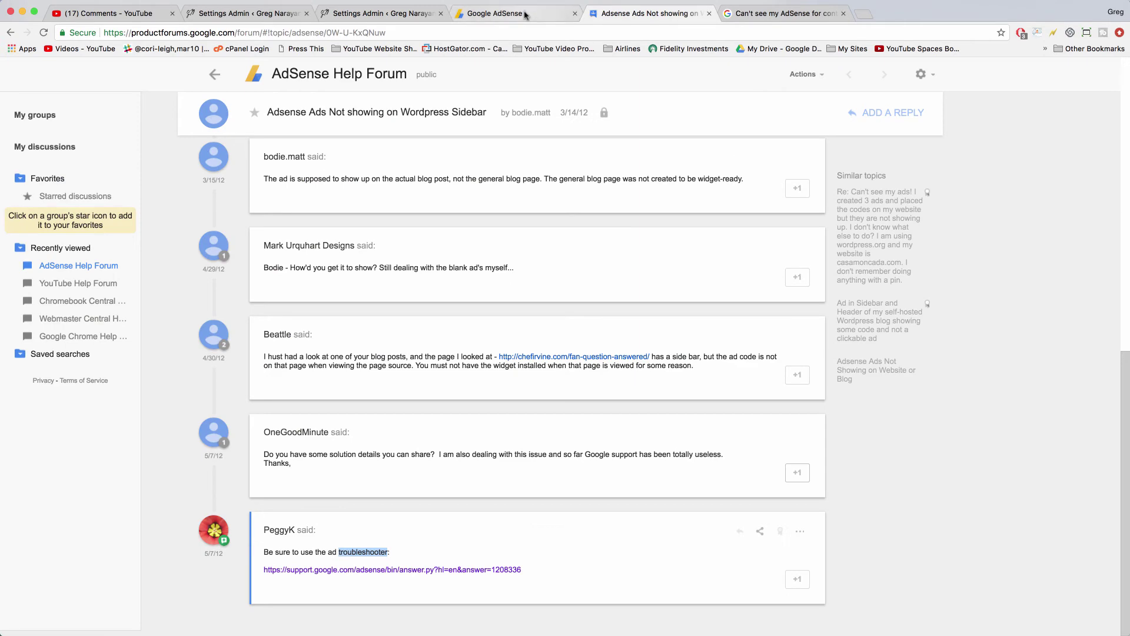
pyautogui.click(506, 13)
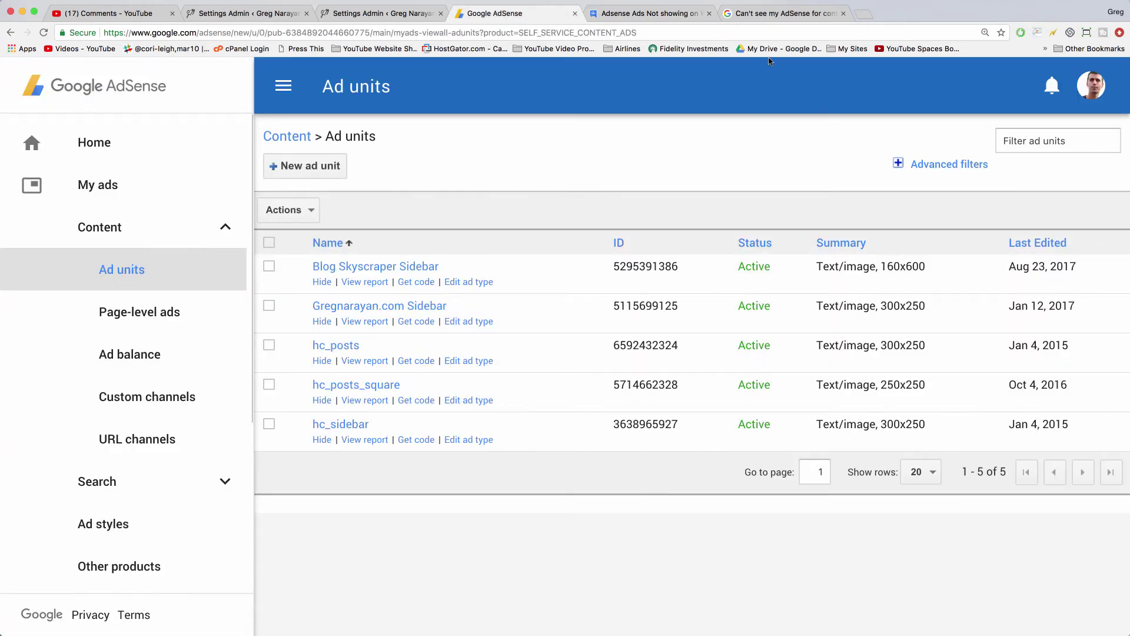
pyautogui.click(783, 13)
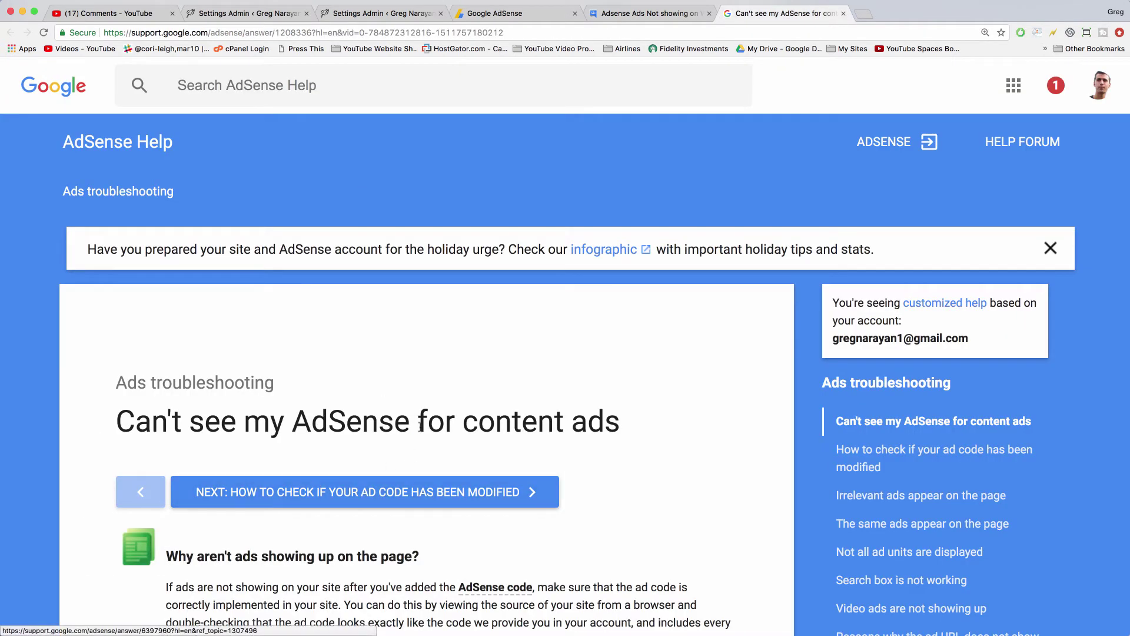
pyautogui.scroll(-5, 410, 420)
pyautogui.scroll(-6, 411, 419)
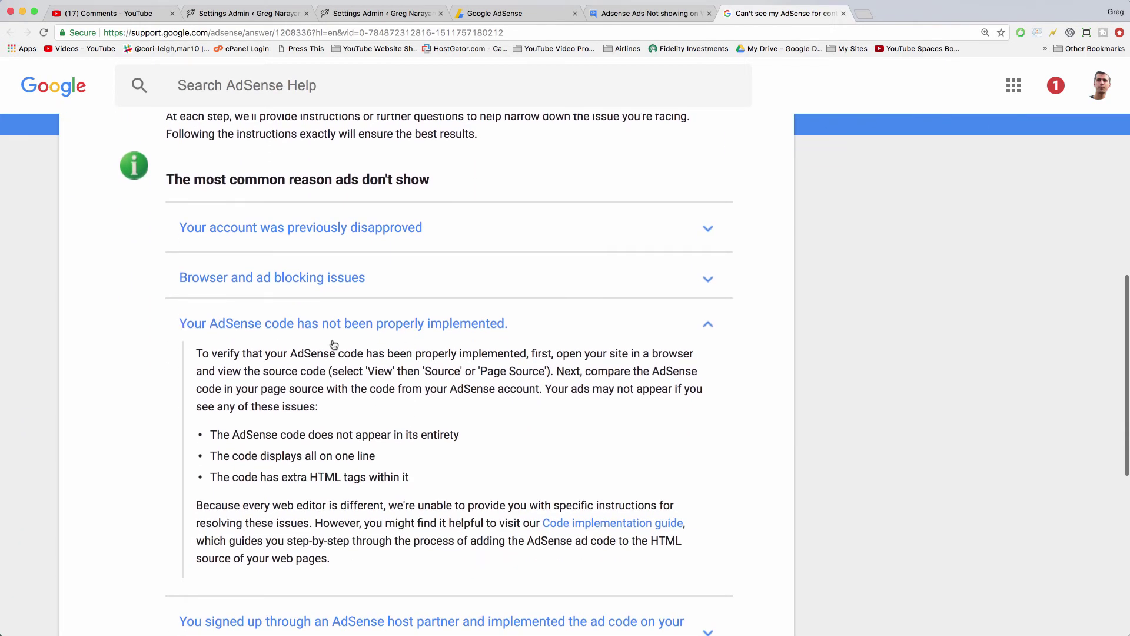
pyautogui.scroll(-3, 333, 345)
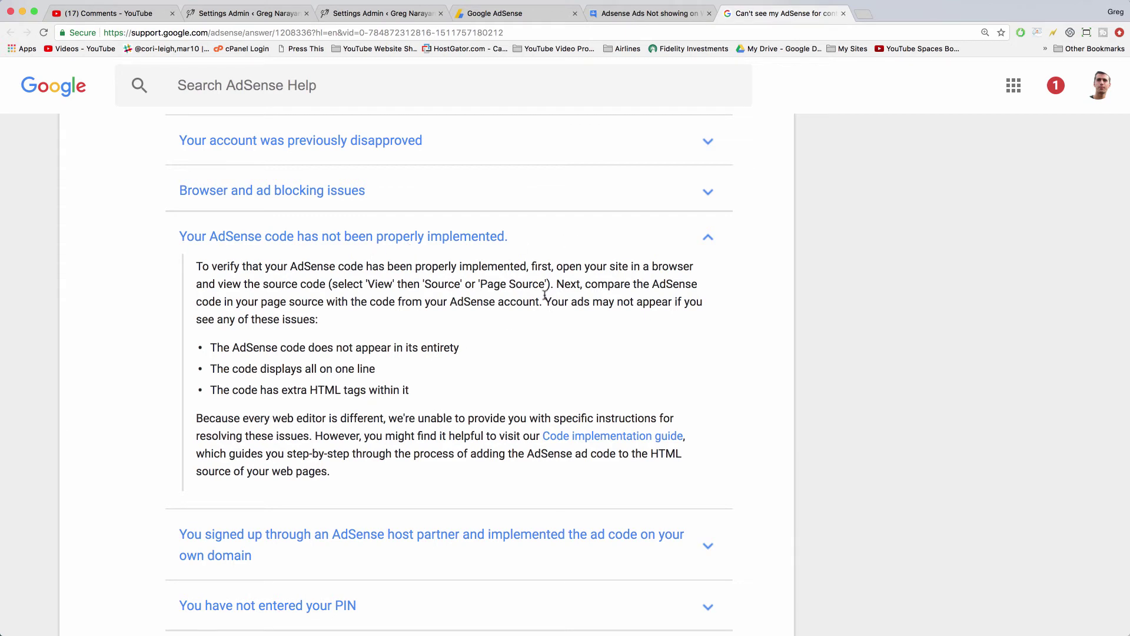
# Highlight the listed code issues, including incomplete AdSense code and code on one line.
pyautogui.moveTo(545, 304); pyautogui.dragTo(694, 318)
pyautogui.click(278, 340)
pyautogui.moveTo(213, 346); pyautogui.dragTo(464, 352)
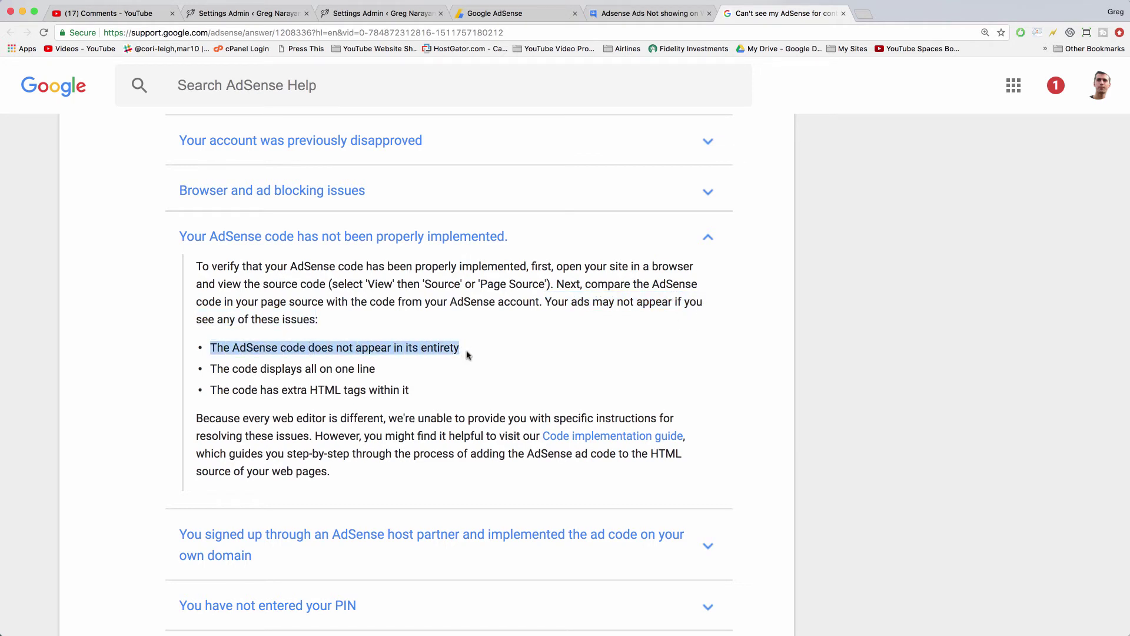
pyautogui.click(466, 354)
pyautogui.moveTo(213, 370); pyautogui.dragTo(376, 367)
pyautogui.click(366, 388)
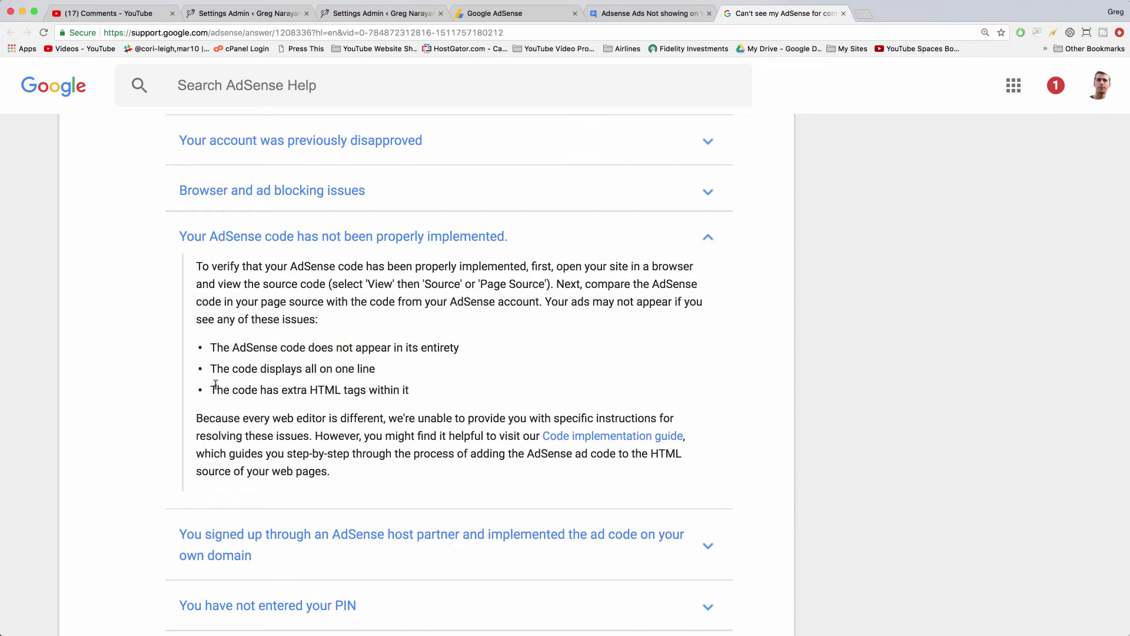
pyautogui.moveTo(415, 393); pyautogui.dragTo(197, 350)
pyautogui.click(428, 391)
pyautogui.scroll(5, 704, 352)
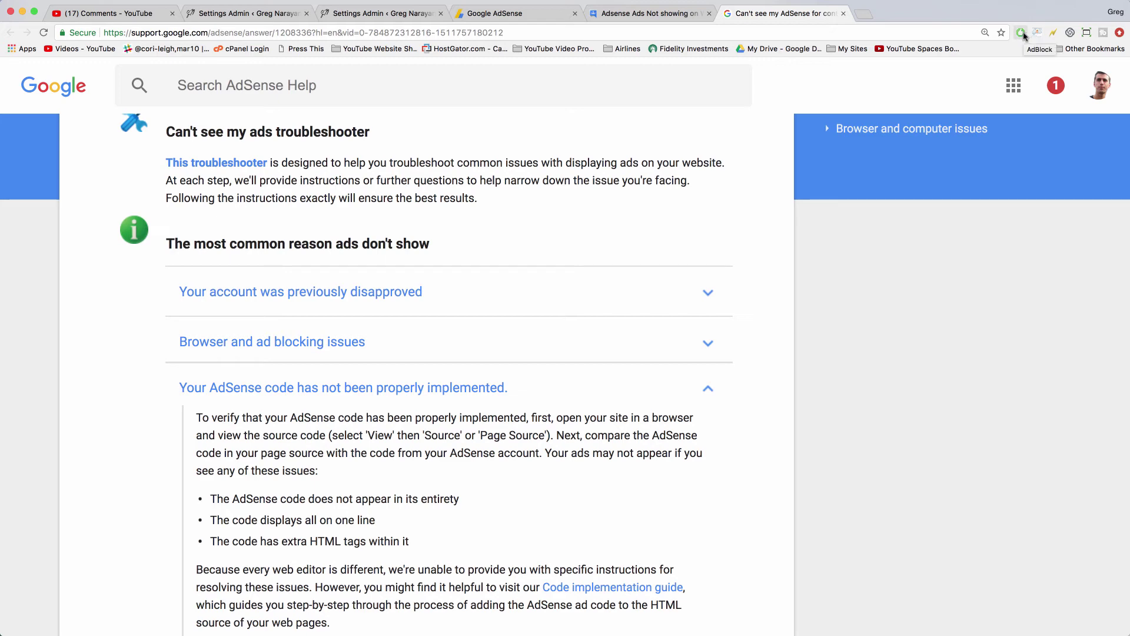
# Load the live gregnarayan.com homepage via Visit Site and open the ad blocker's options.
pyautogui.click(404, 17)
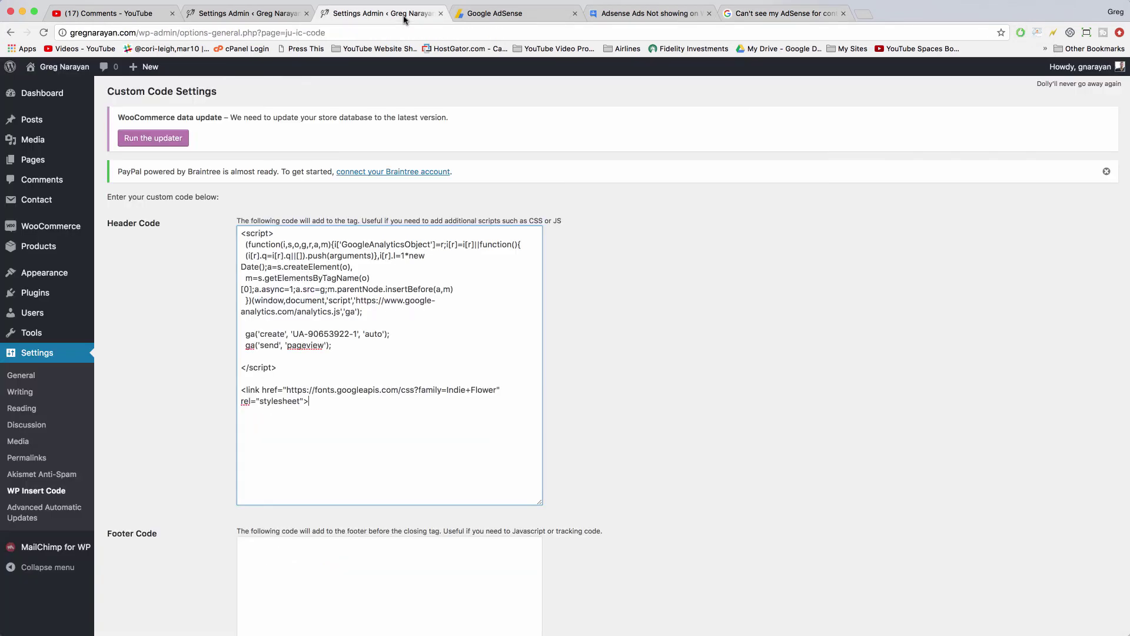
pyautogui.click(42, 80)
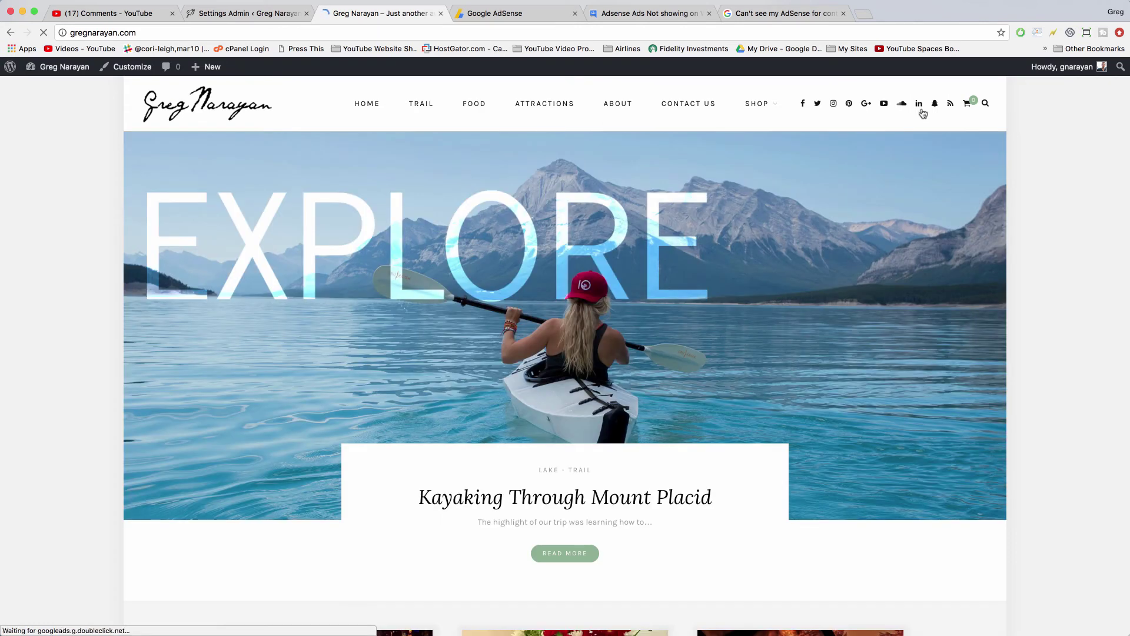
pyautogui.click(1021, 32)
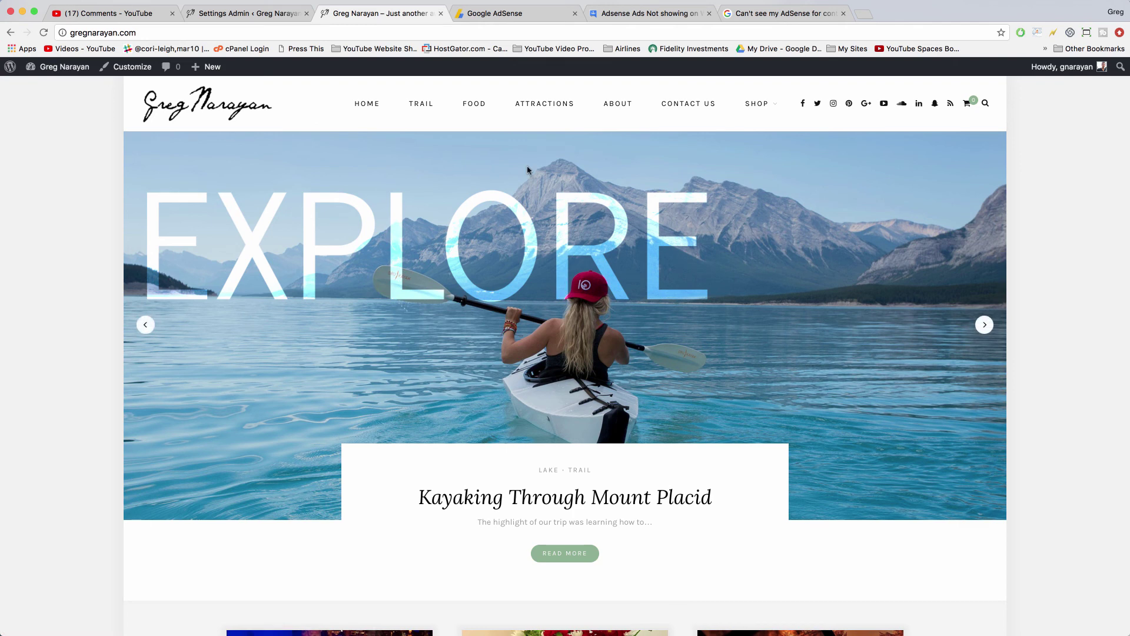
# Scroll through the homepage sidebar, then return to the YouTube Comments tab.
pyautogui.scroll(-5, 624, 141)
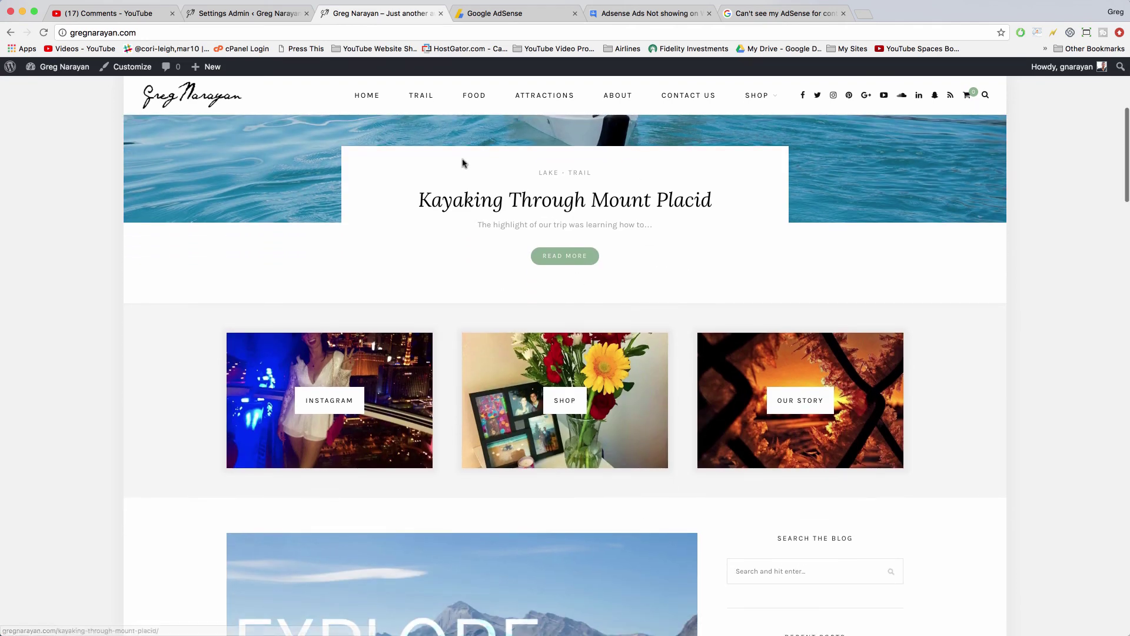
pyautogui.scroll(-4, 463, 430)
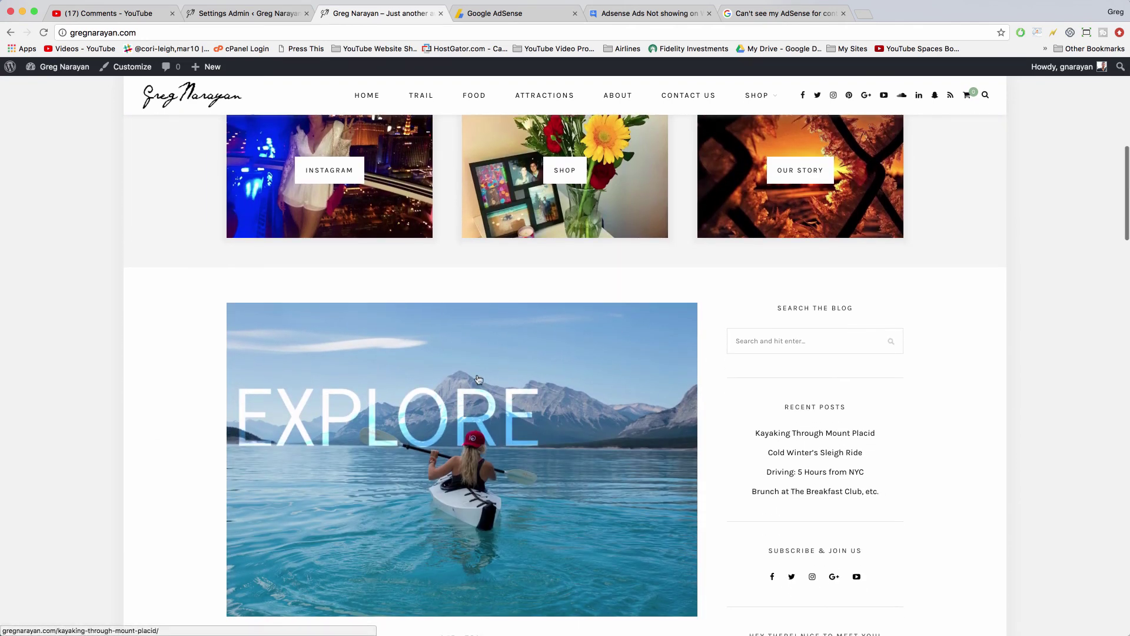
pyautogui.scroll(-9, 478, 379)
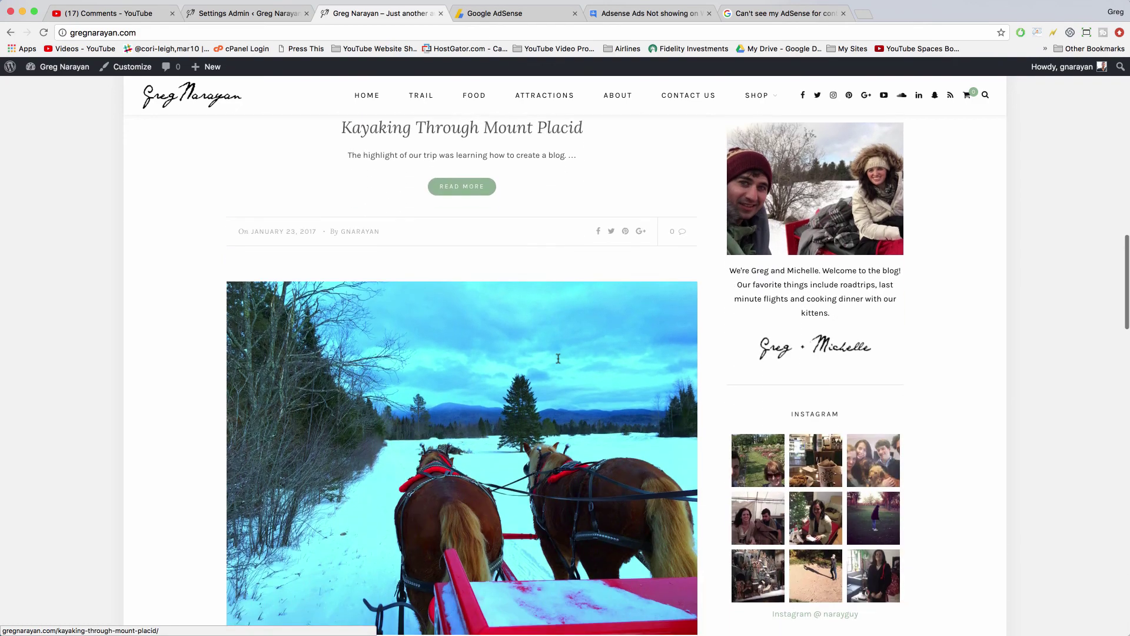
pyautogui.scroll(3, 469, 240)
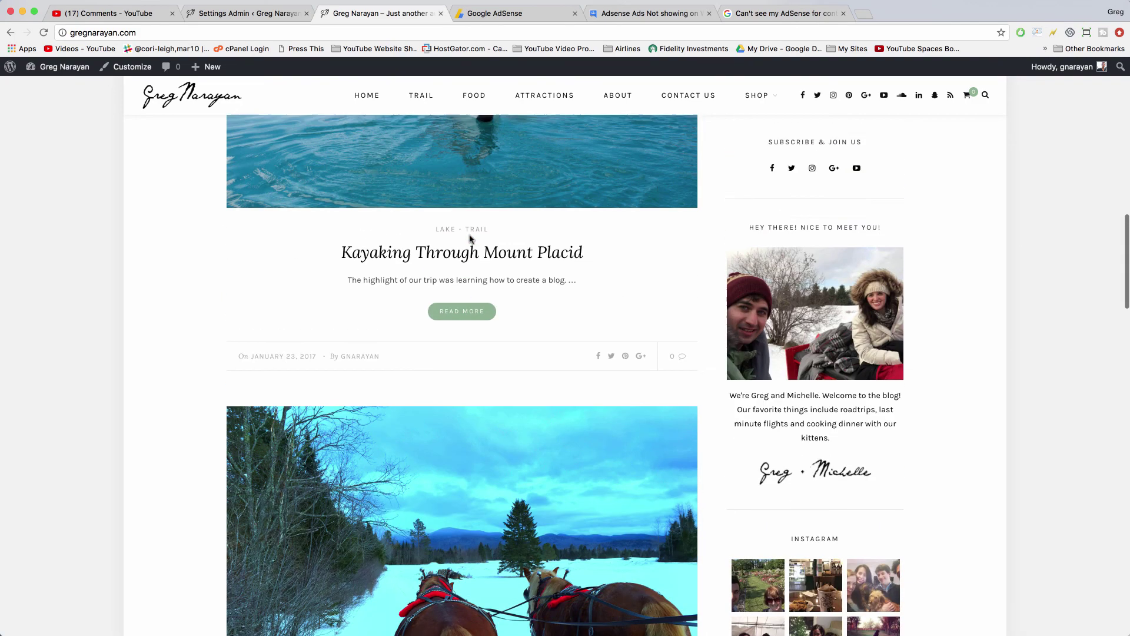
pyautogui.scroll(4, 469, 239)
pyautogui.press('super+1')
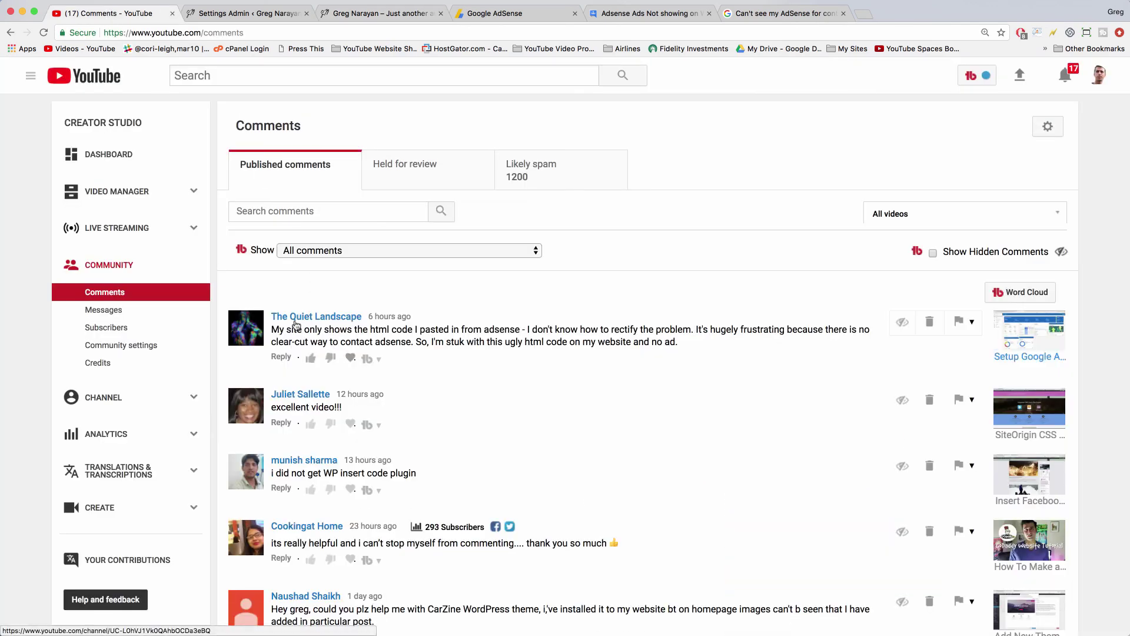